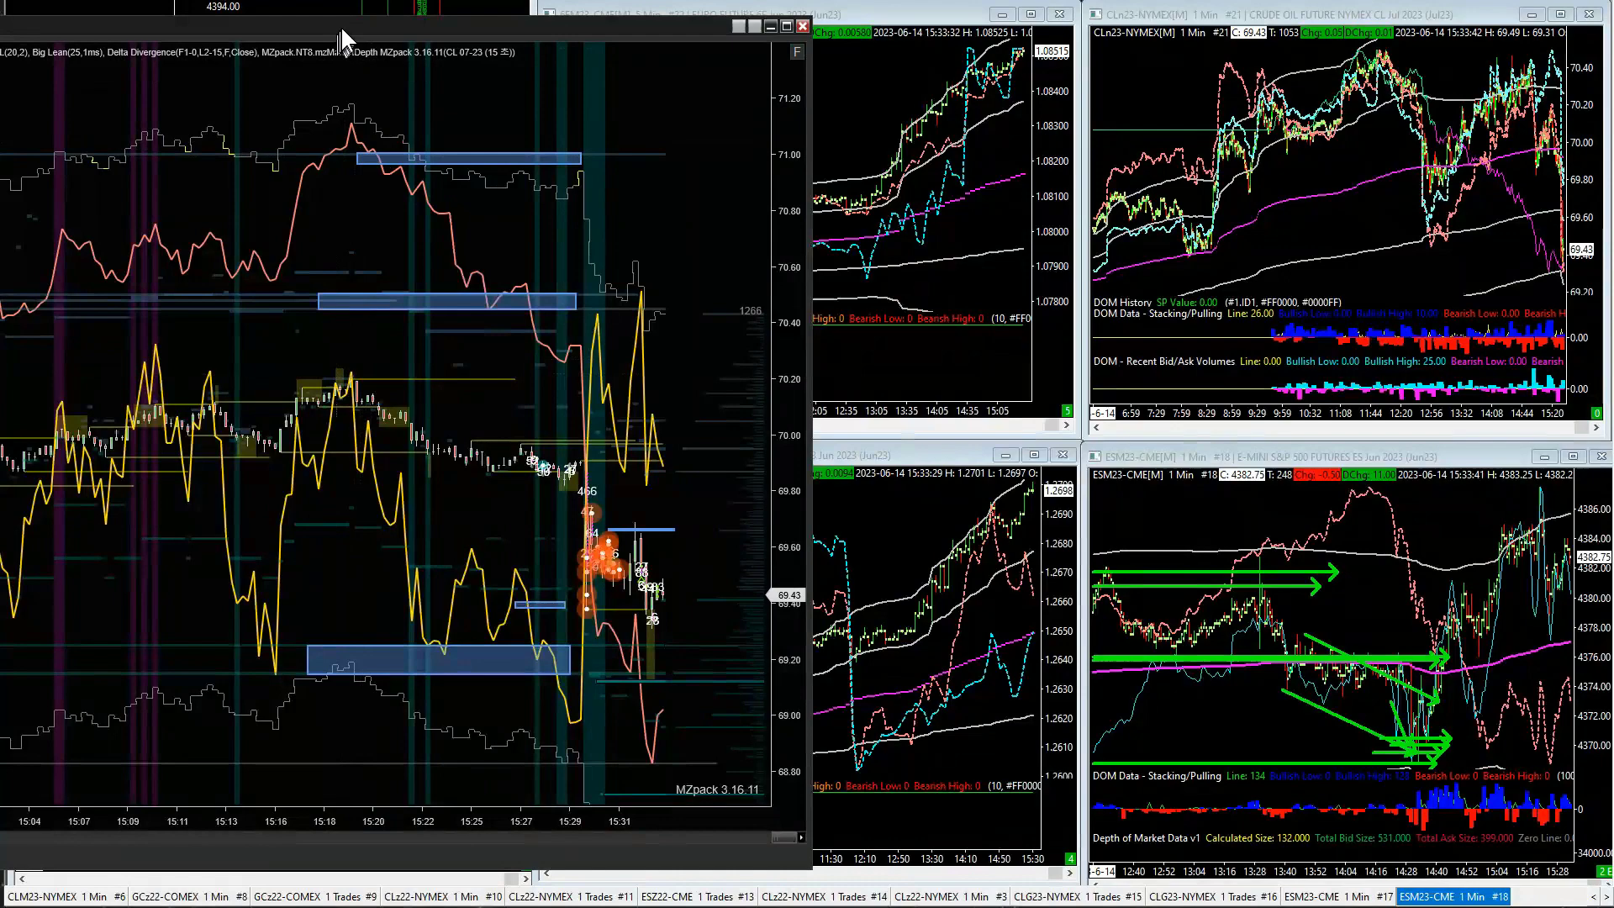
Drag the enlarged crude oil chart aside to uncover the euro, gold and pound charts
mouse_move(341, 25)
mouse_down()
mouse_move(281, 25)
mouse_move(480, 1)
mouse_up()
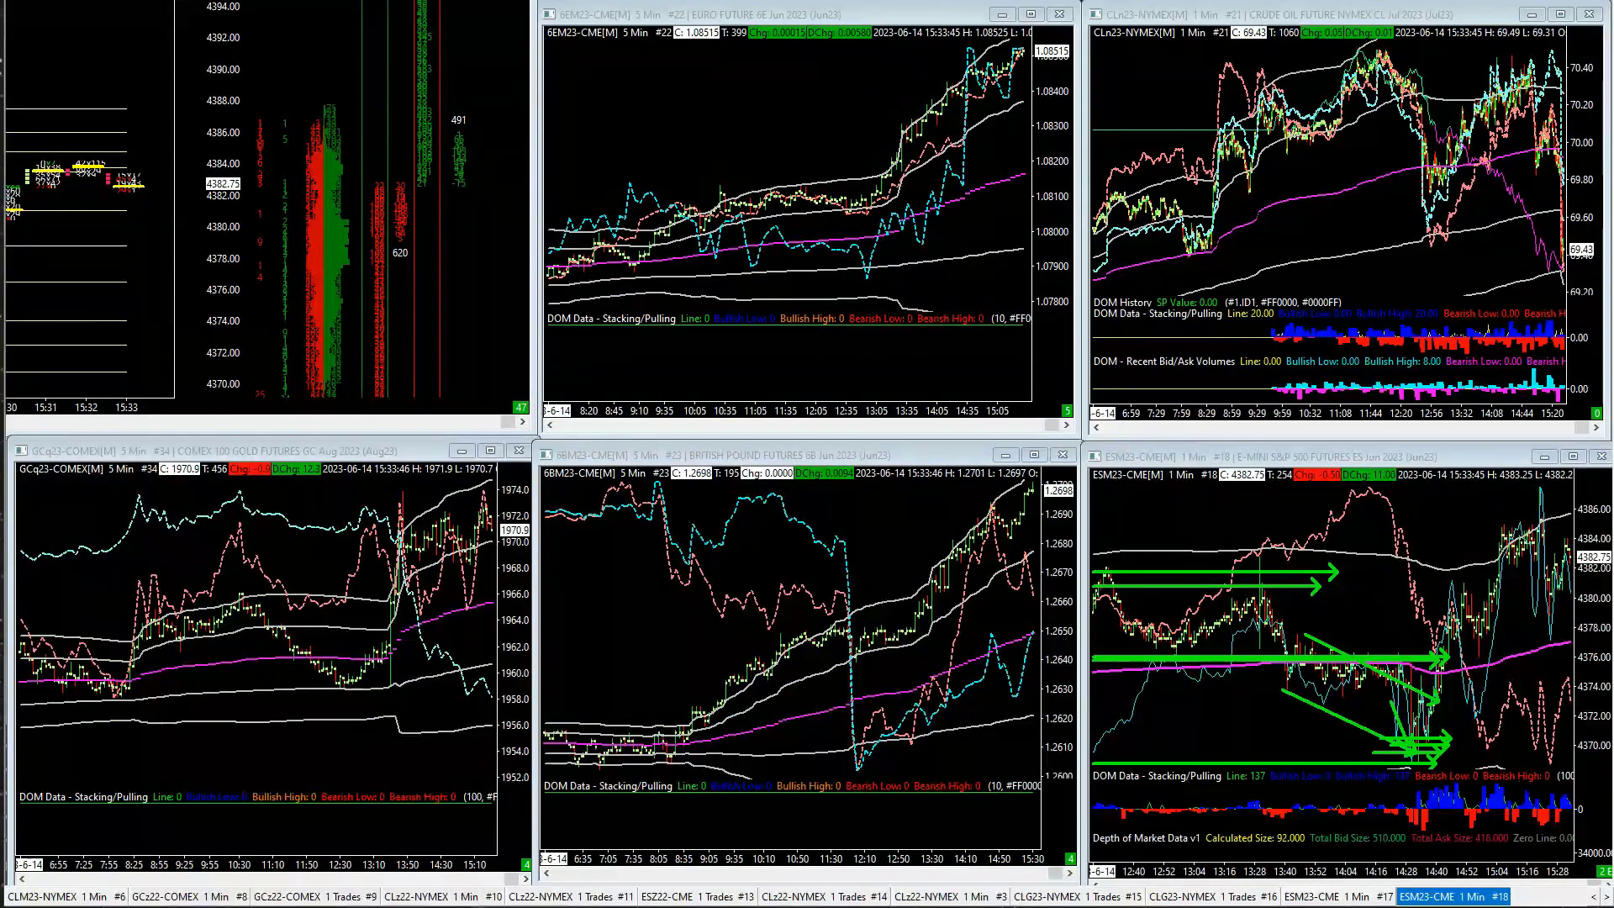